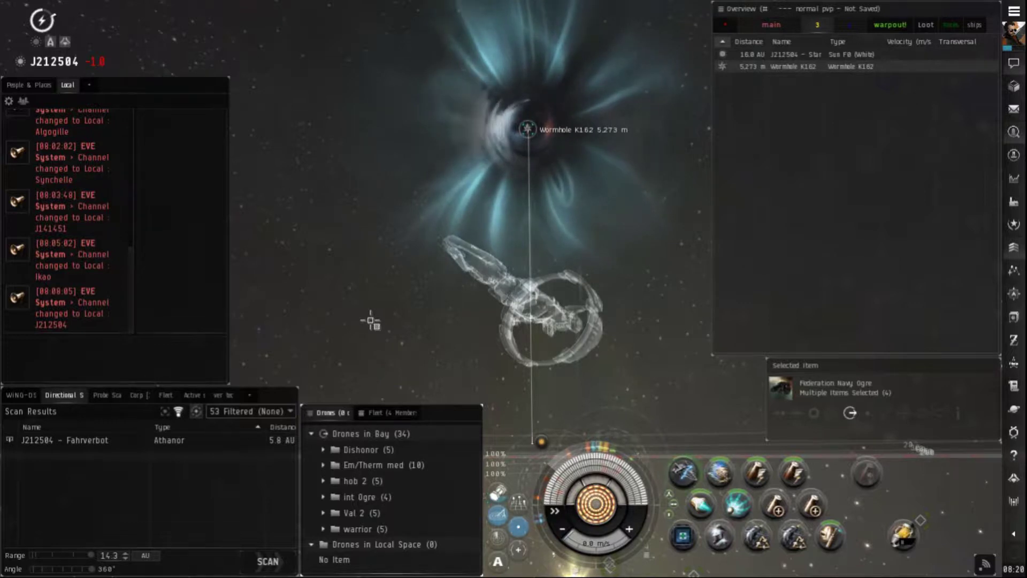
# Approach Wormhole K162, stop the ship nearby, and launch five Em/Therm drones
pyautogui.rightClick(802, 66)
pyautogui.moveTo(811, 86)
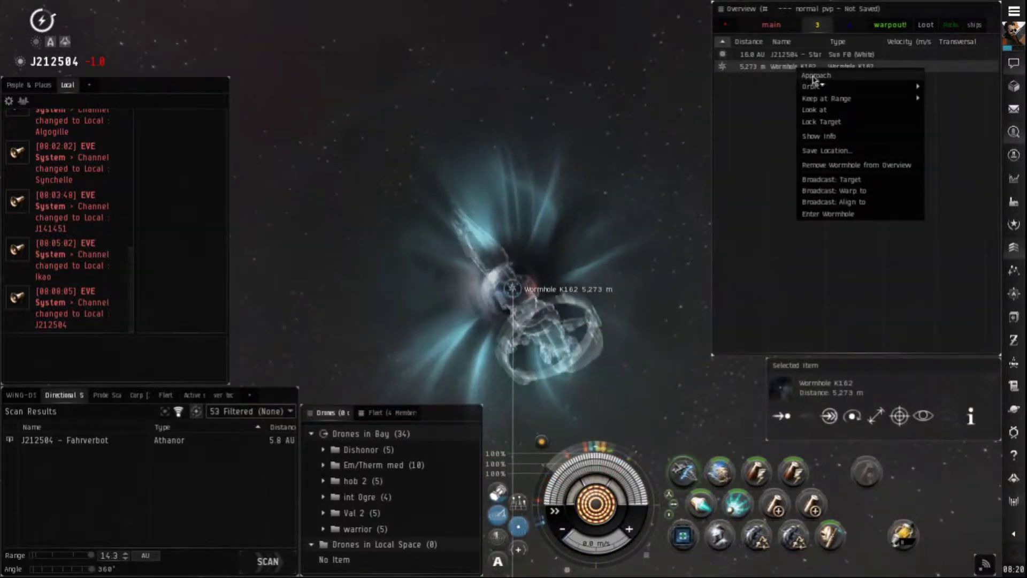
pyautogui.click(815, 76)
pyautogui.moveTo(595, 132); pyautogui.dragTo(466, 57)
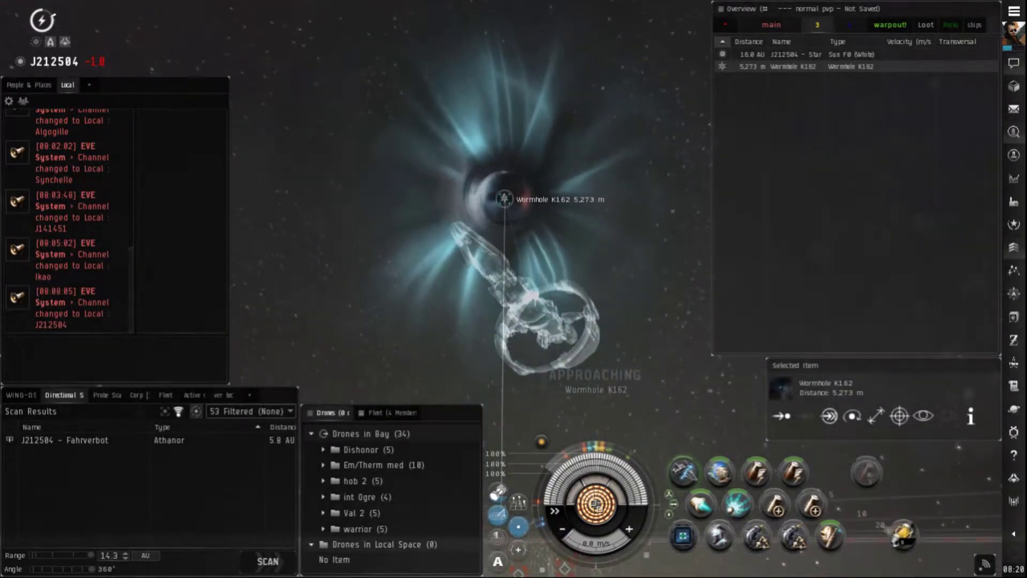
pyautogui.click(563, 533)
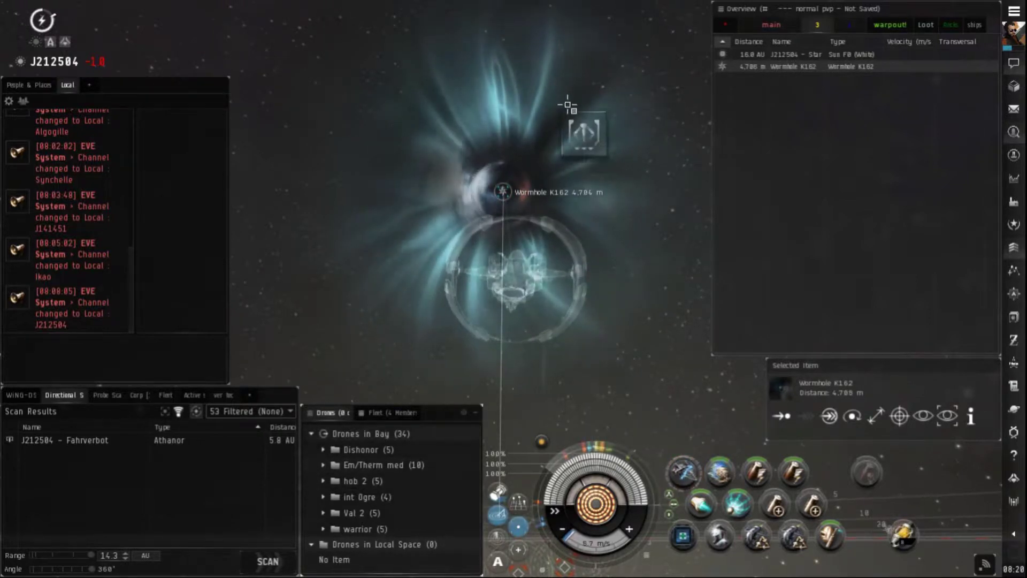
pyautogui.hotkey('shift', 'f')
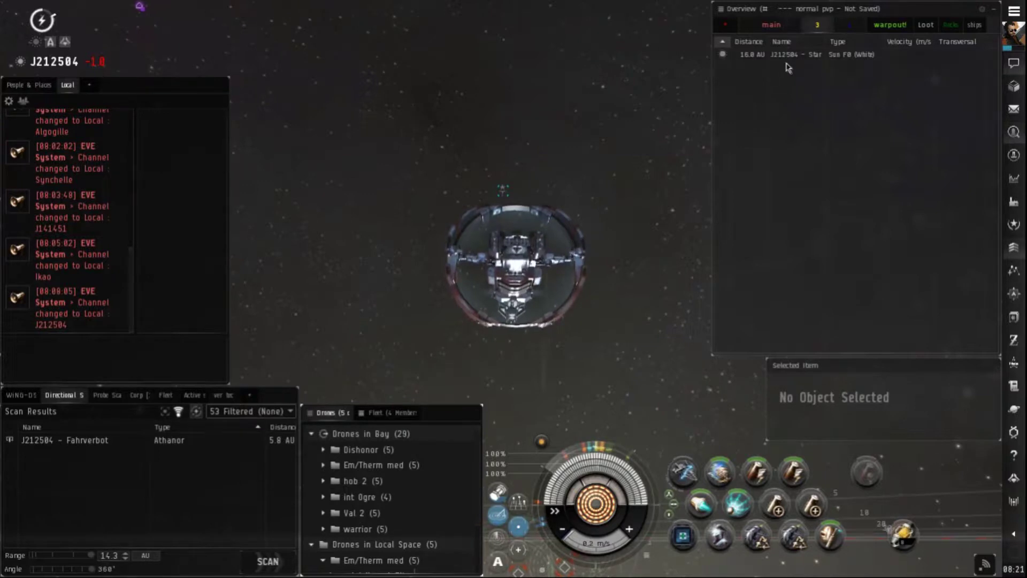
# Arm target locking while waiting for the Vexor Navy Issue to arrive 11 km away
pyautogui.press('ctrl')
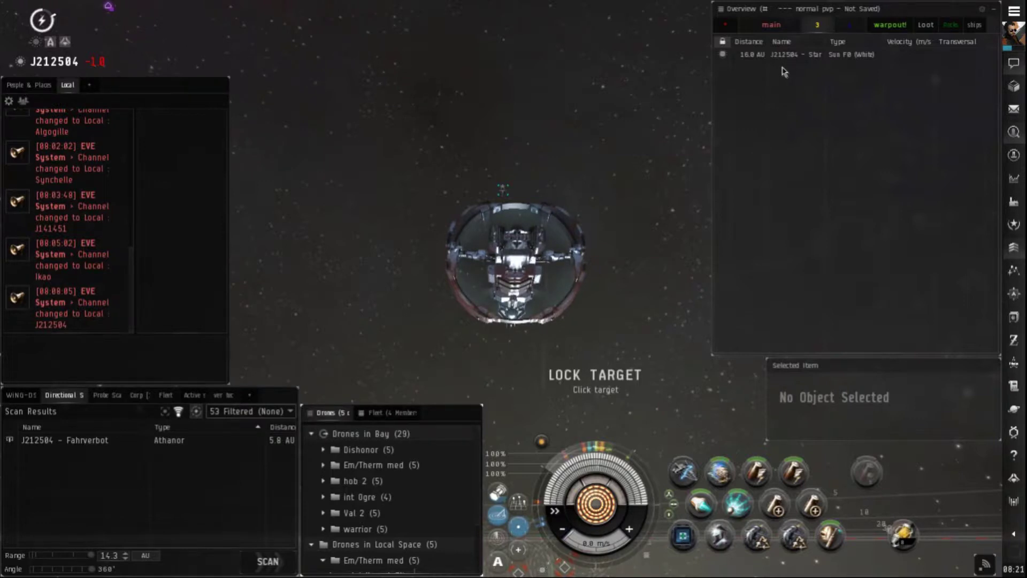
pyautogui.press('ctrl')
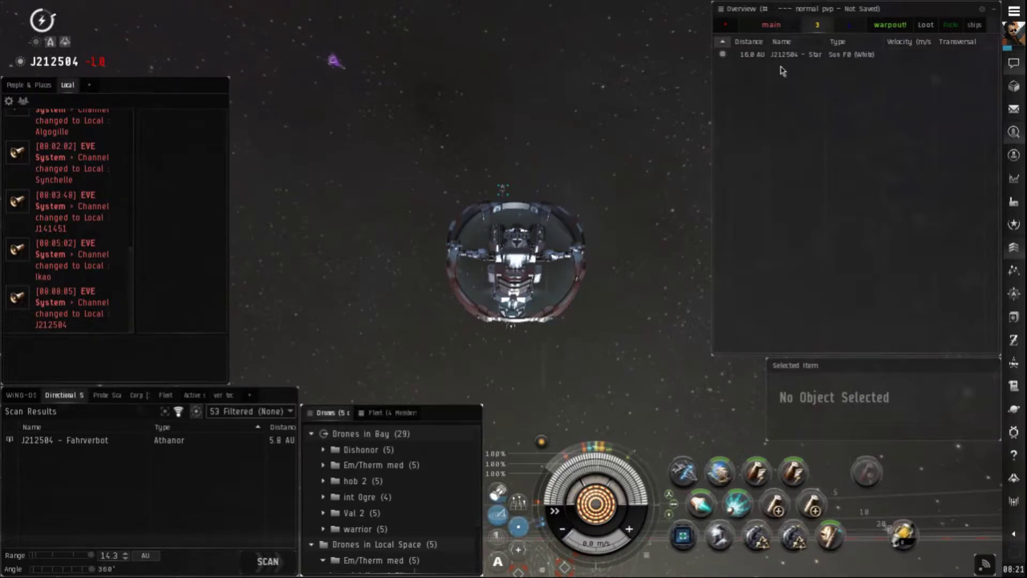
pyautogui.press('ctrl')
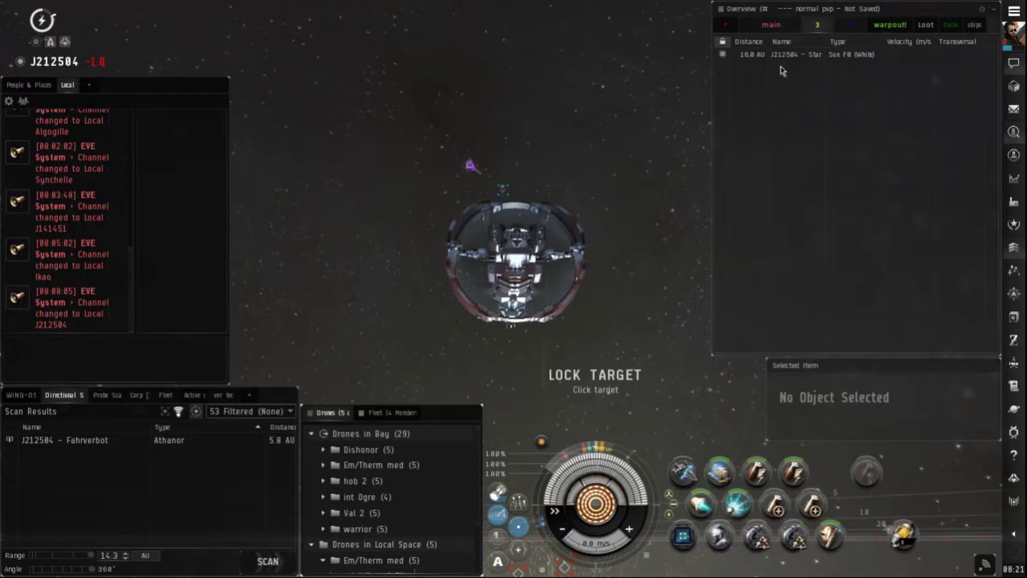
# Approach, scramble and web the Vexor Navy Issue under drone attack, then scramble its capsule
pyautogui.click(783, 67)
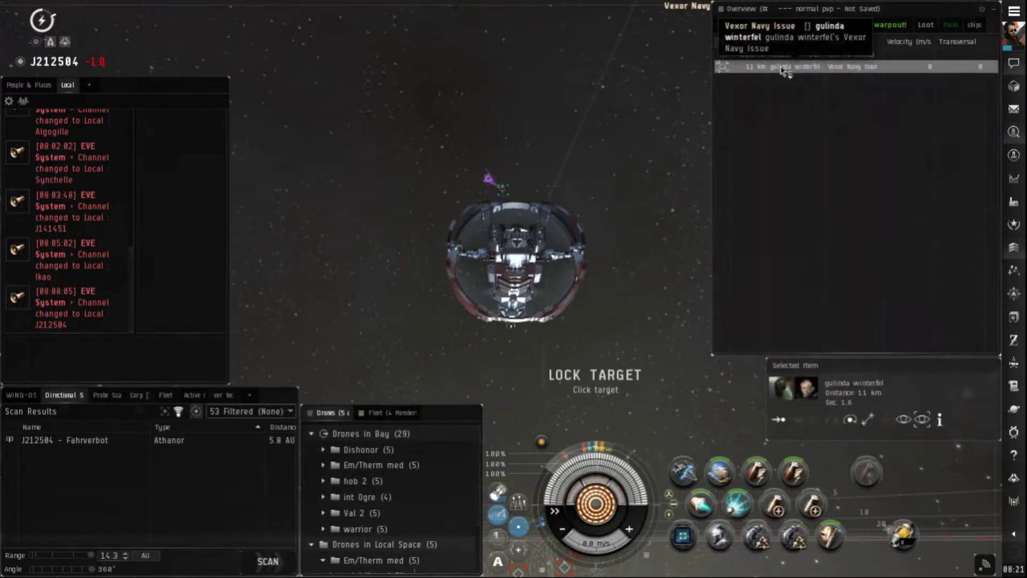
pyautogui.rightClick(788, 69)
pyautogui.click(809, 73)
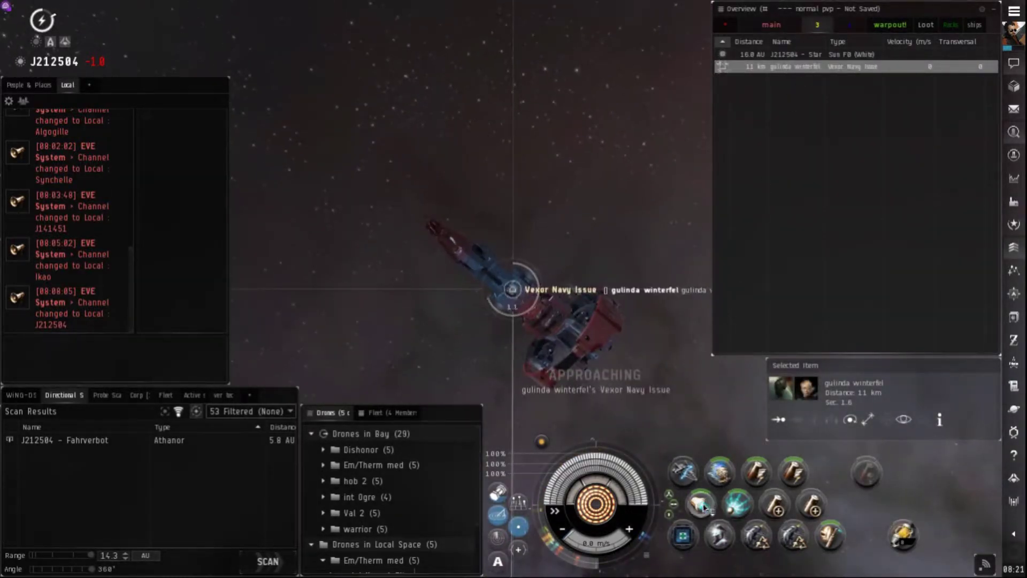
pyautogui.click(720, 474)
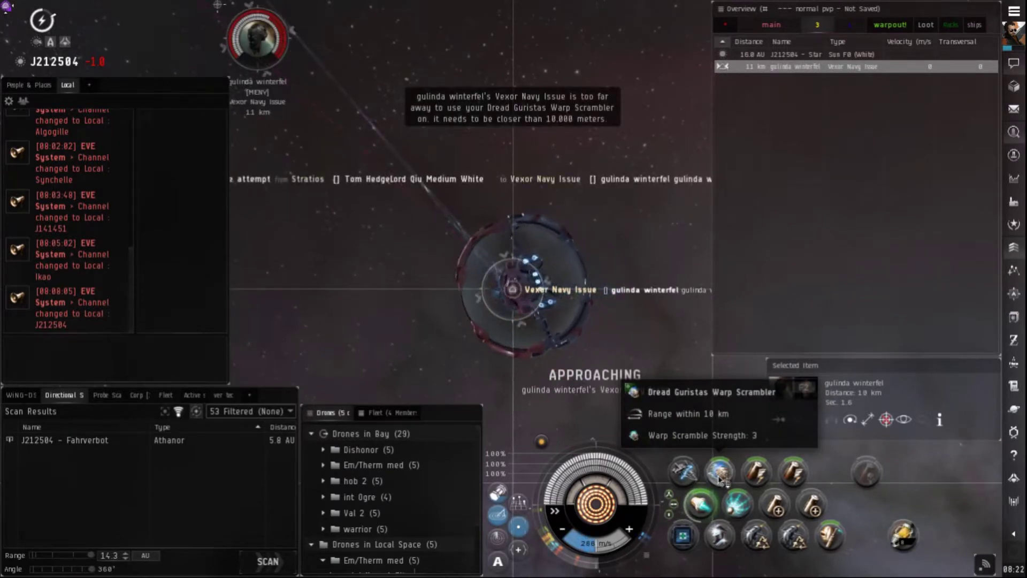
pyautogui.press('f')
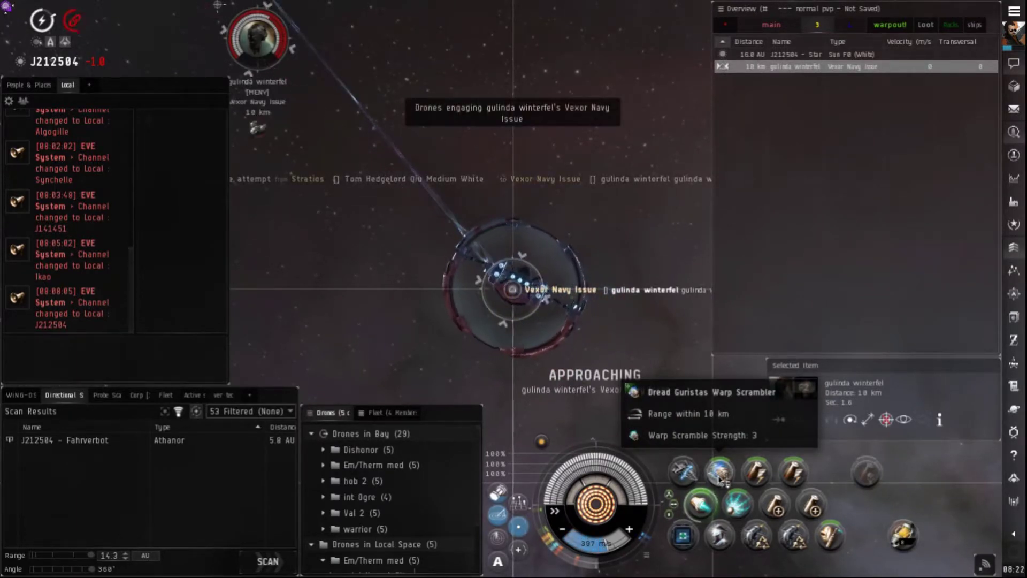
pyautogui.click(722, 479)
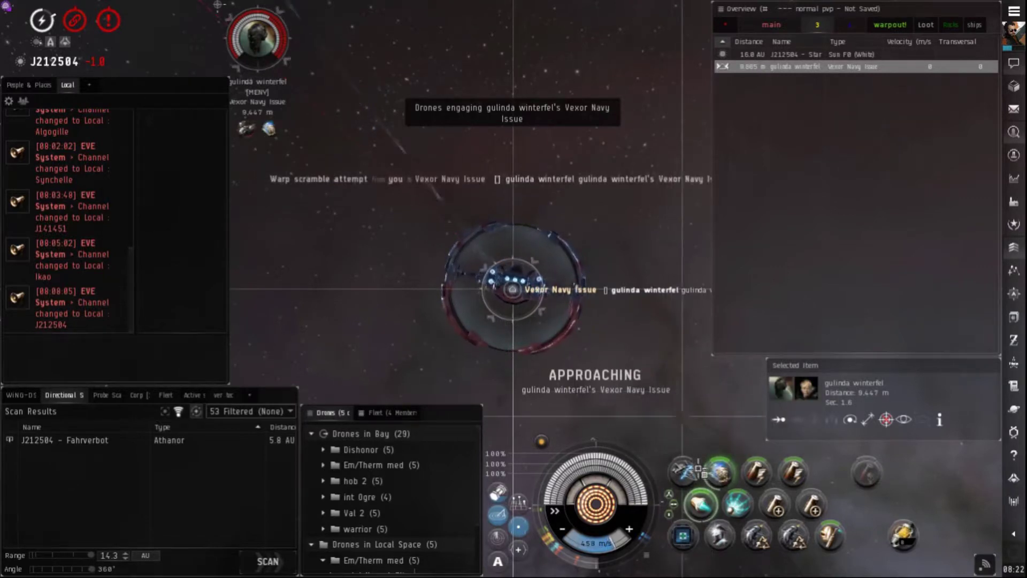
pyautogui.click(736, 505)
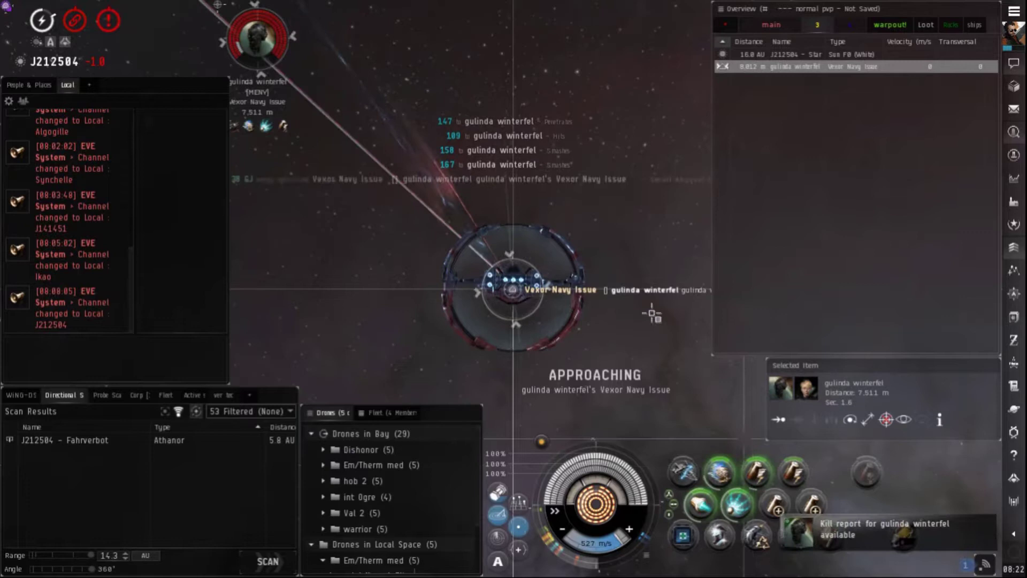
pyautogui.keyDown('ctrl'); pyautogui.click(843, 79); pyautogui.keyUp('ctrl')
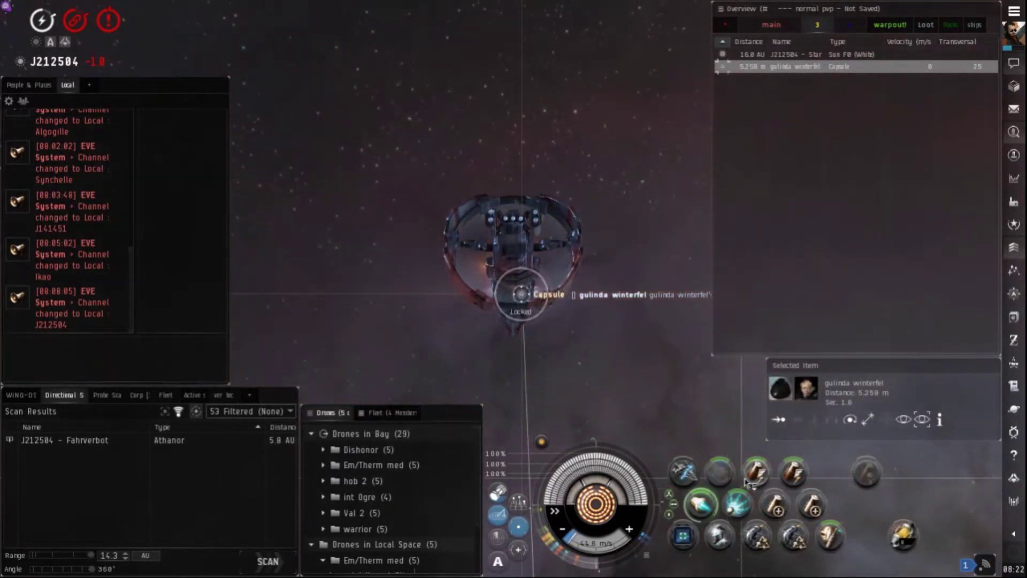
pyautogui.click(755, 475)
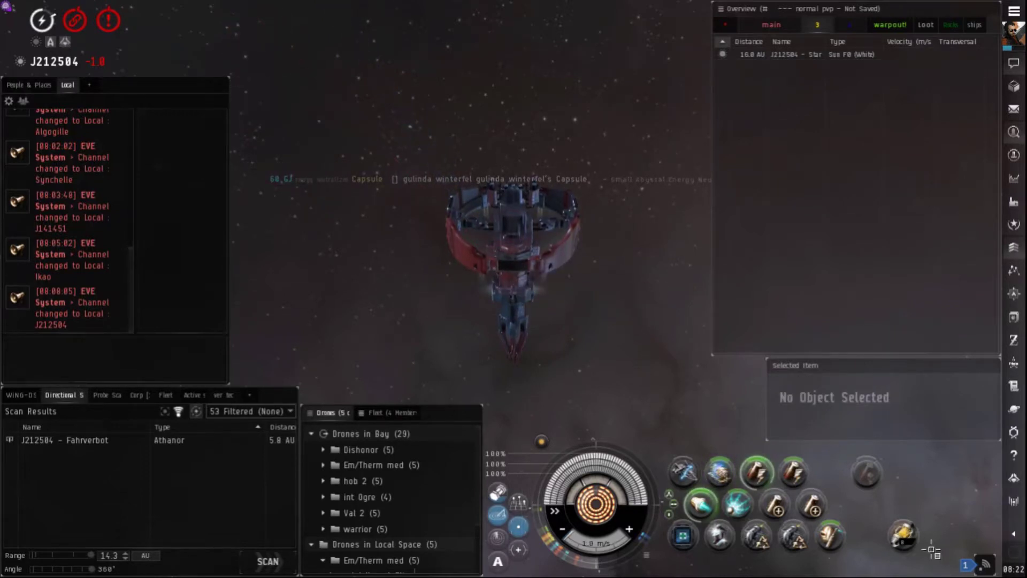
# Review the 94.8 million ISK Vexor kill report, post its link in fleet chat, then close it
pyautogui.click(984, 567)
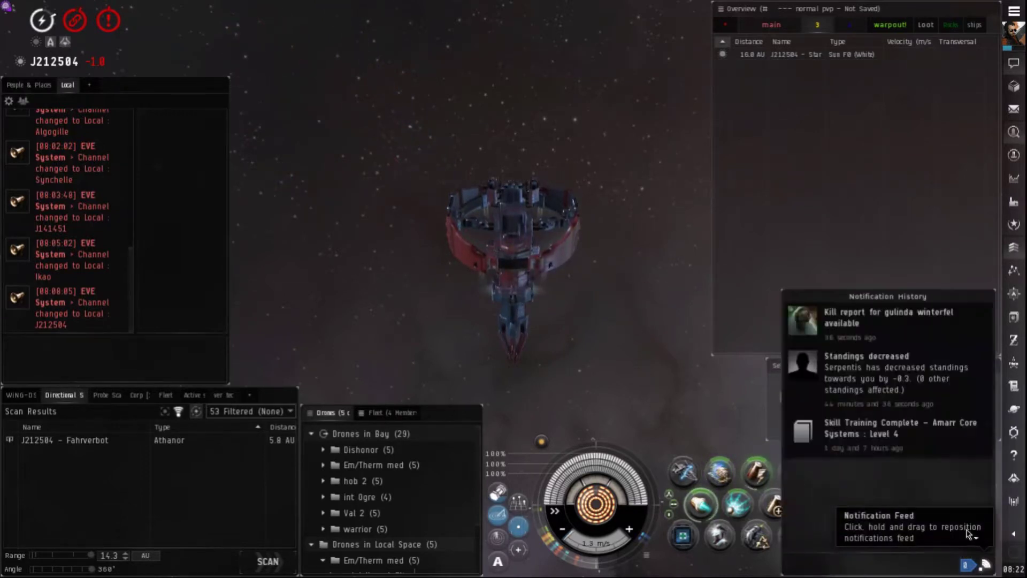
pyautogui.click(864, 317)
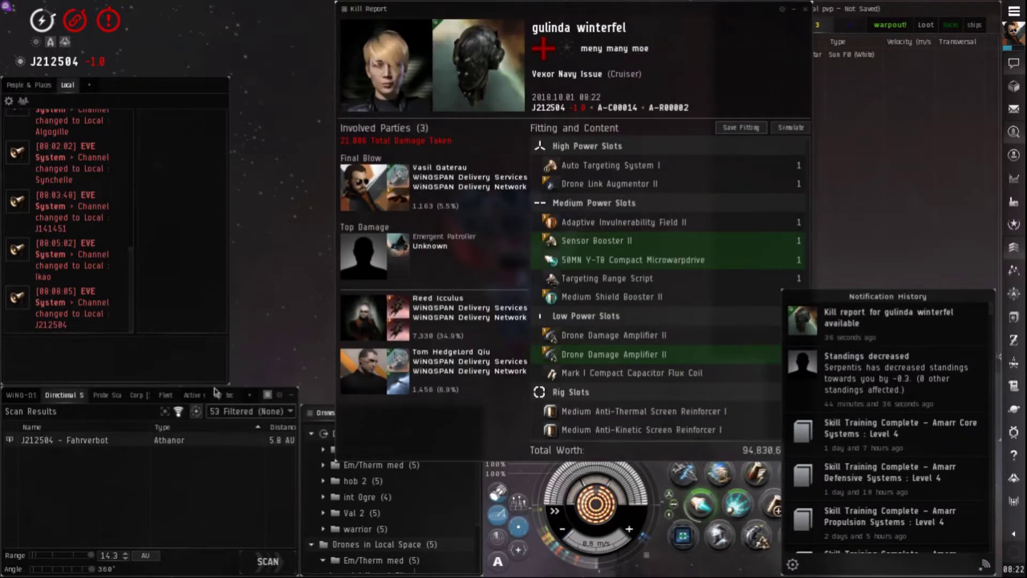
pyautogui.click(193, 395)
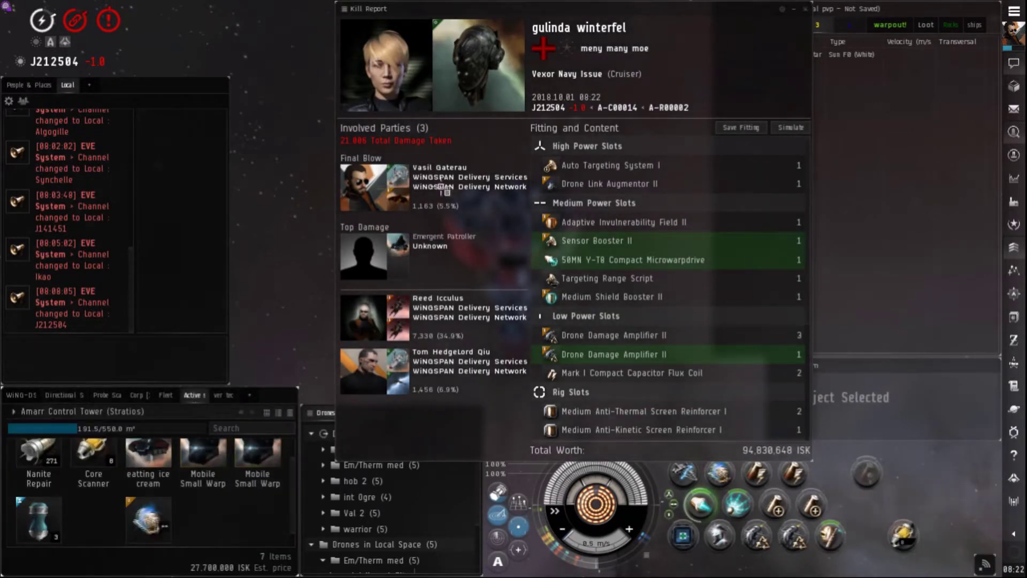
pyautogui.click(165, 395)
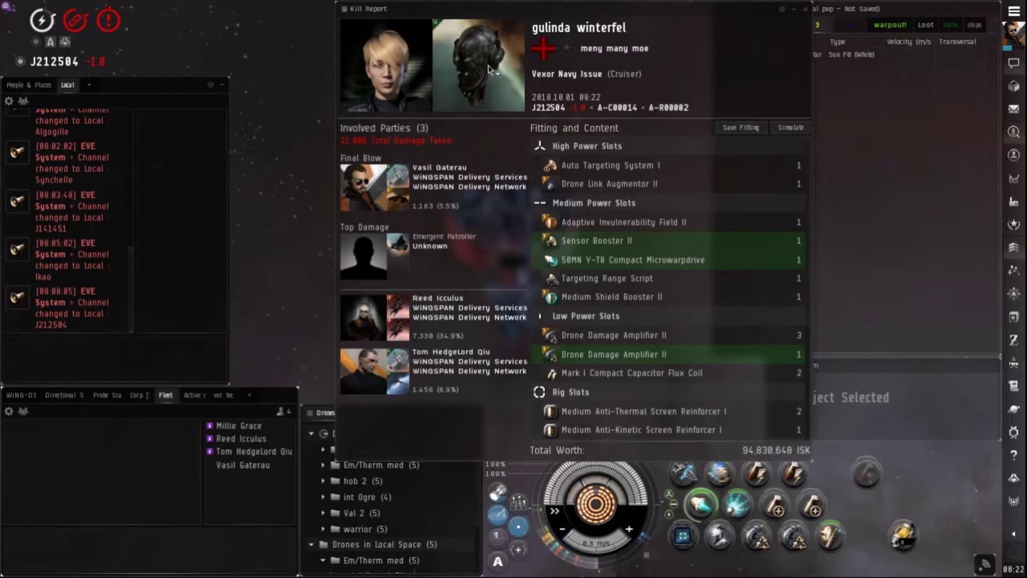
pyautogui.moveTo(570, 62); pyautogui.dragTo(97, 538)
pyautogui.press('Return')
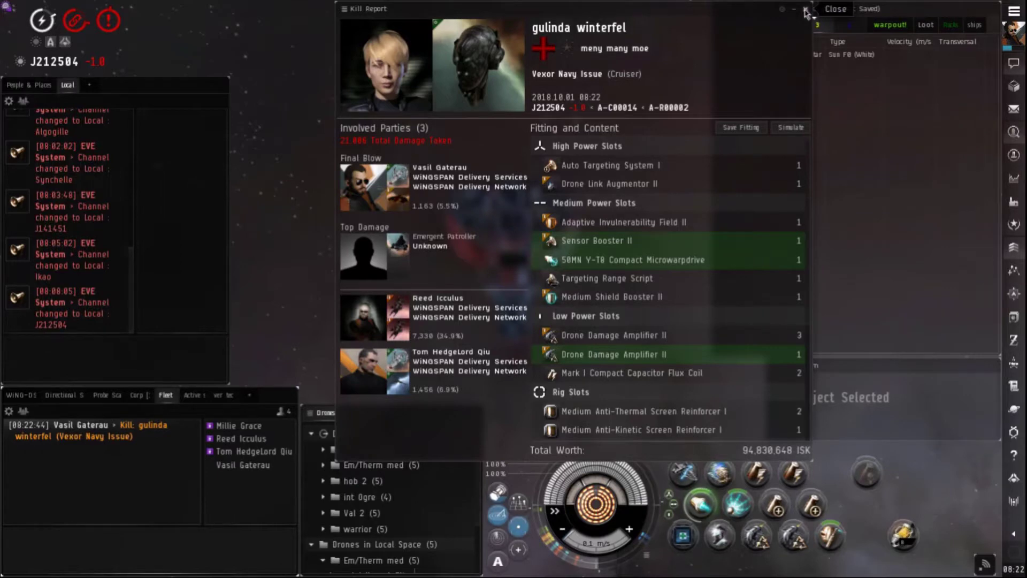
pyautogui.click(807, 11)
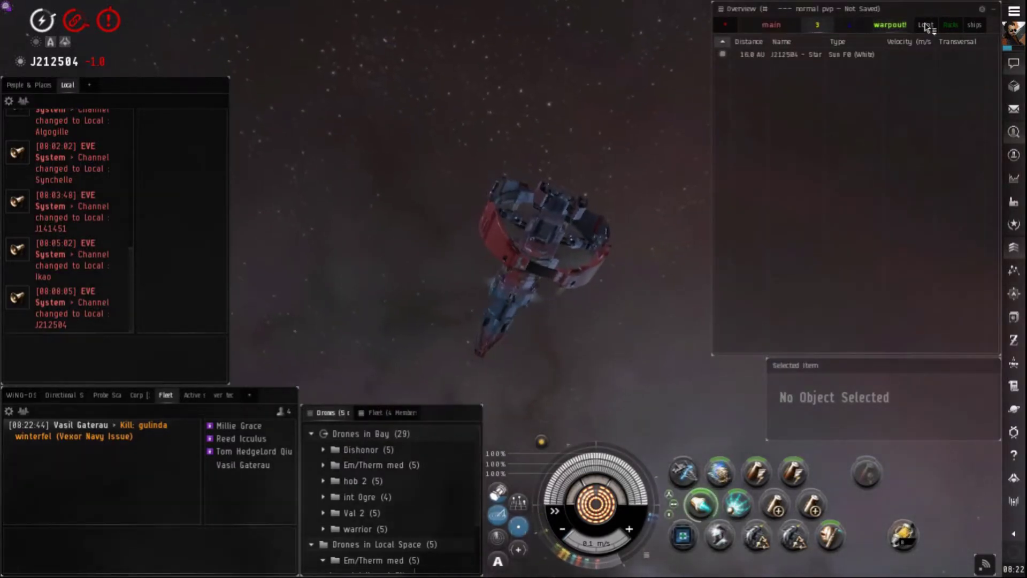
# Approach gulinda winterfel's Frozen Corpse from the Loot overview
pyautogui.click(927, 25)
pyautogui.doubleClick(811, 55)
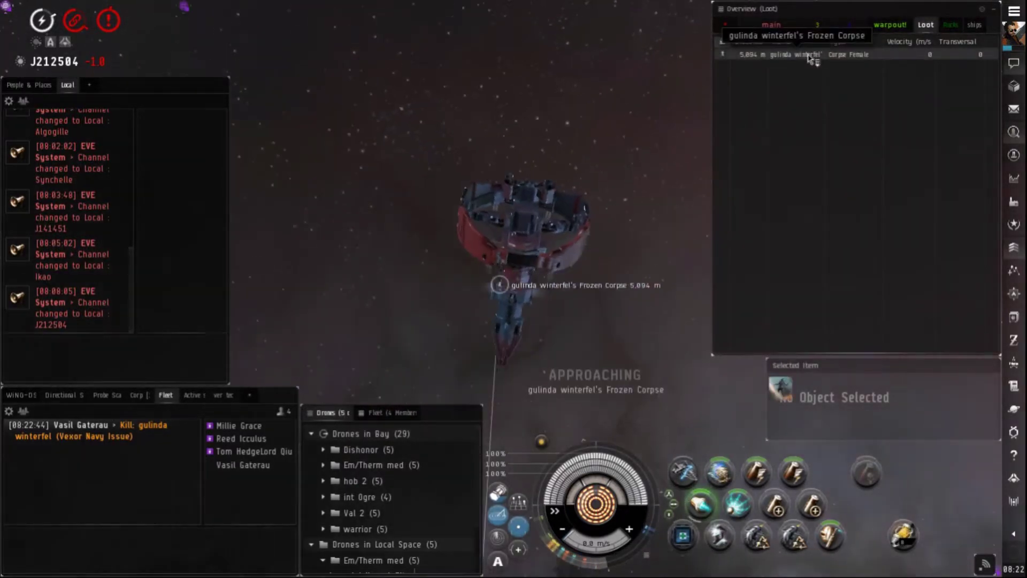
pyautogui.moveTo(566, 152); pyautogui.dragTo(449, 402)
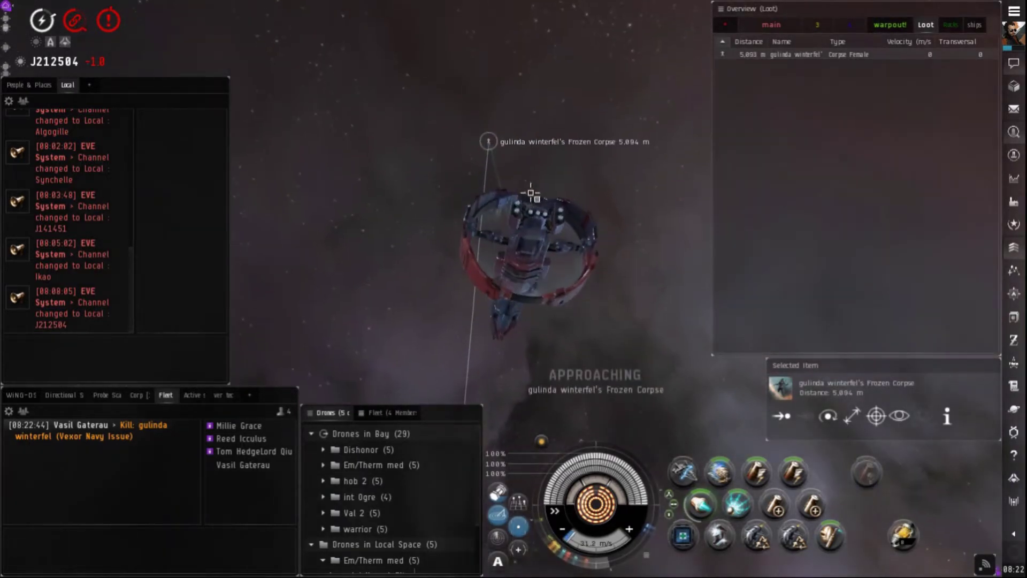
# Recall all drones to the drone bay and afterburn toward the corpse, reaching about 355 m
pyautogui.rightClick(399, 527)
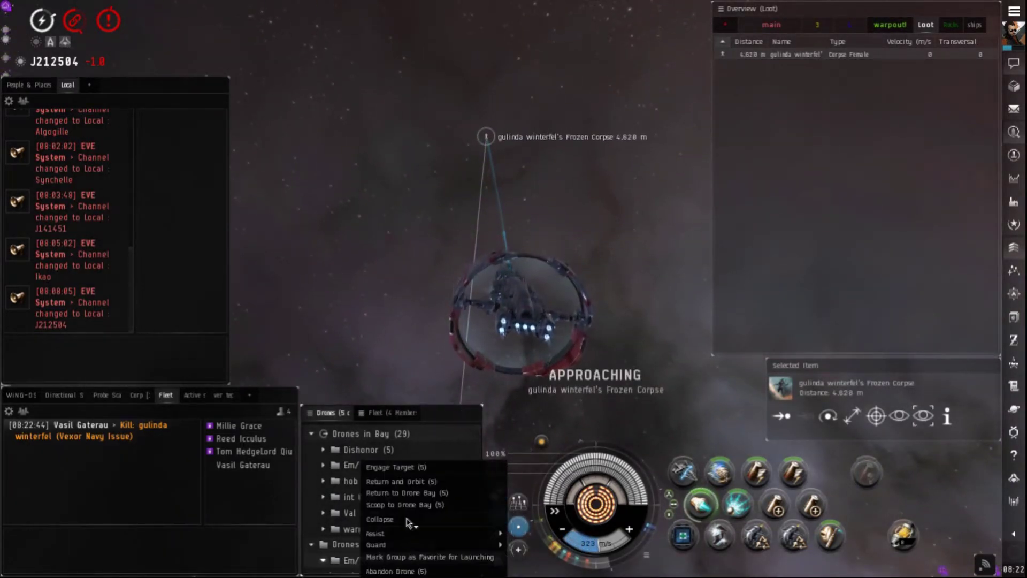
pyautogui.click(417, 494)
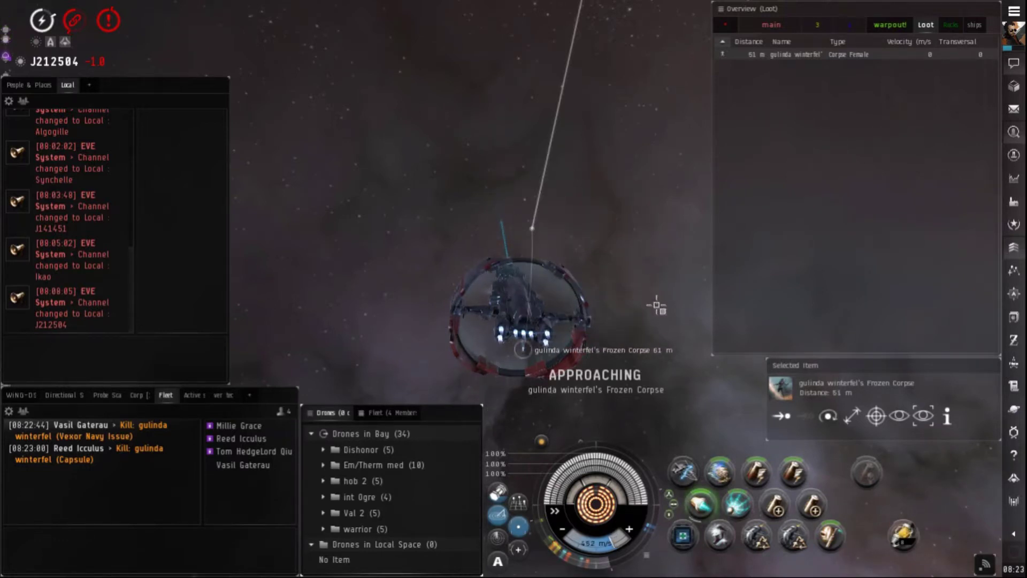
pyautogui.click(702, 506)
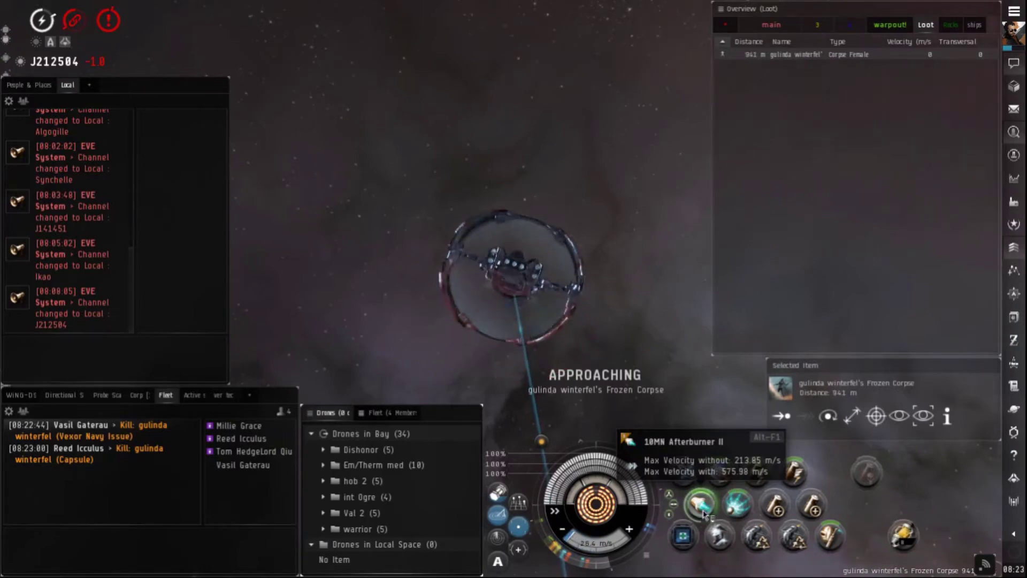
pyautogui.rightClick(793, 56)
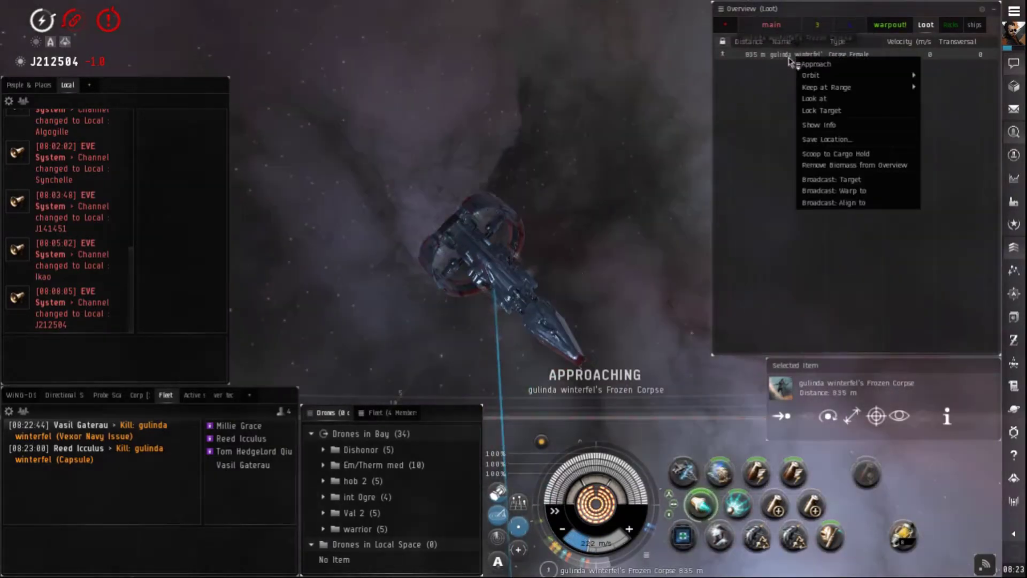
pyautogui.click(811, 170)
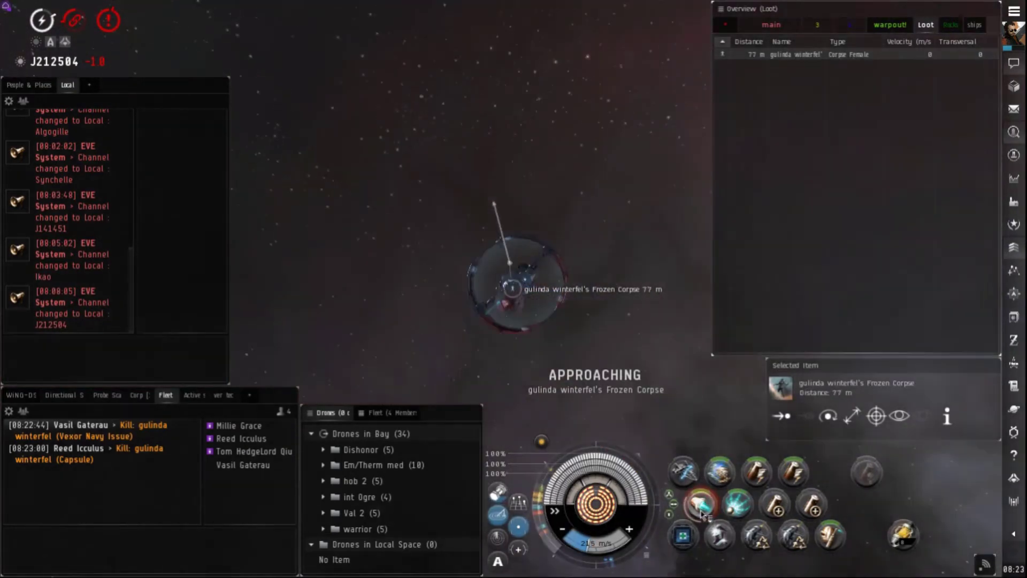
pyautogui.scroll(-8, 608, 301)
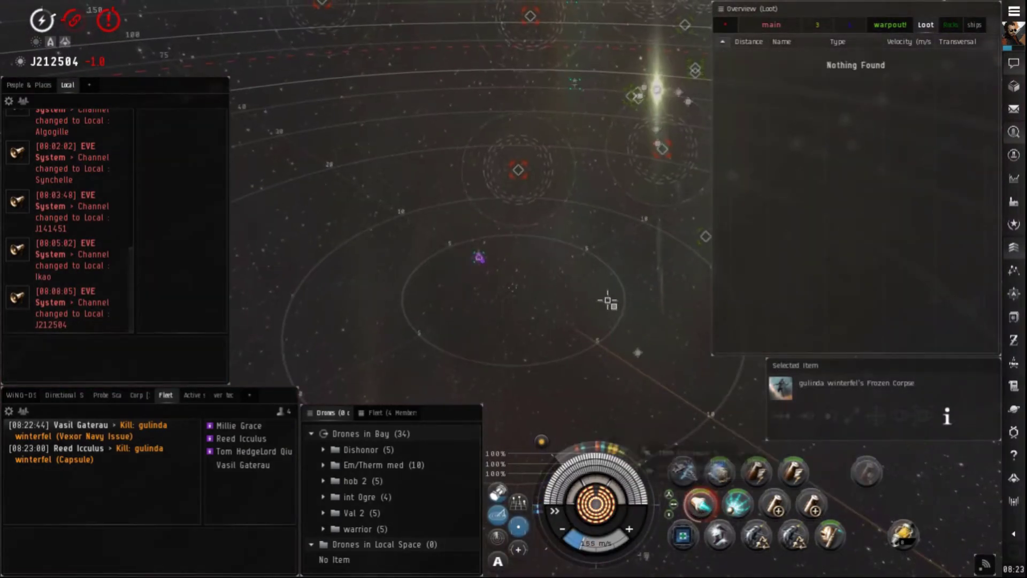
pyautogui.scroll(8, 425, 208)
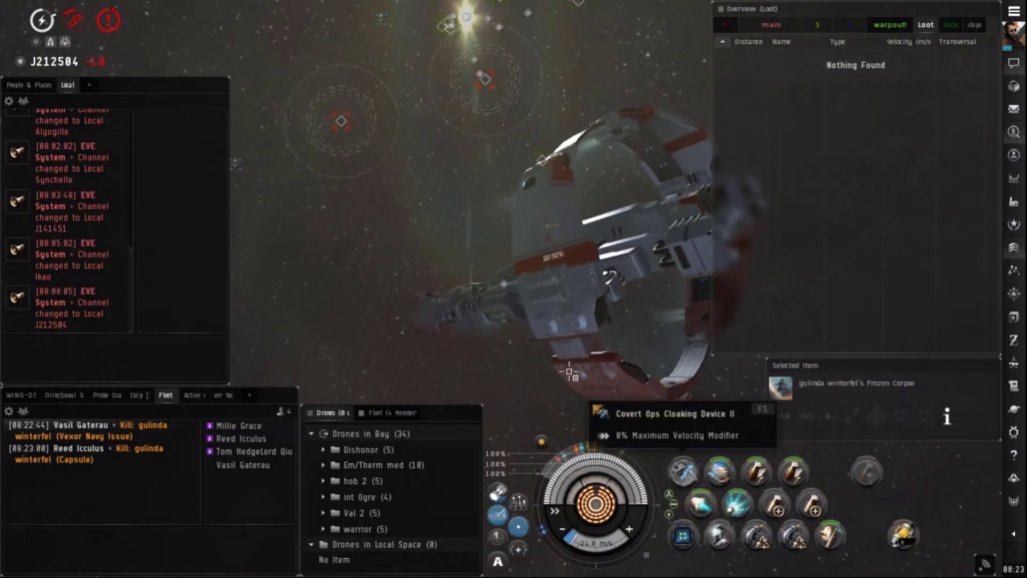
# Orbit the camera around the ship as it slows almost to a stop
pyautogui.moveTo(487, 258); pyautogui.dragTo(396, 206)
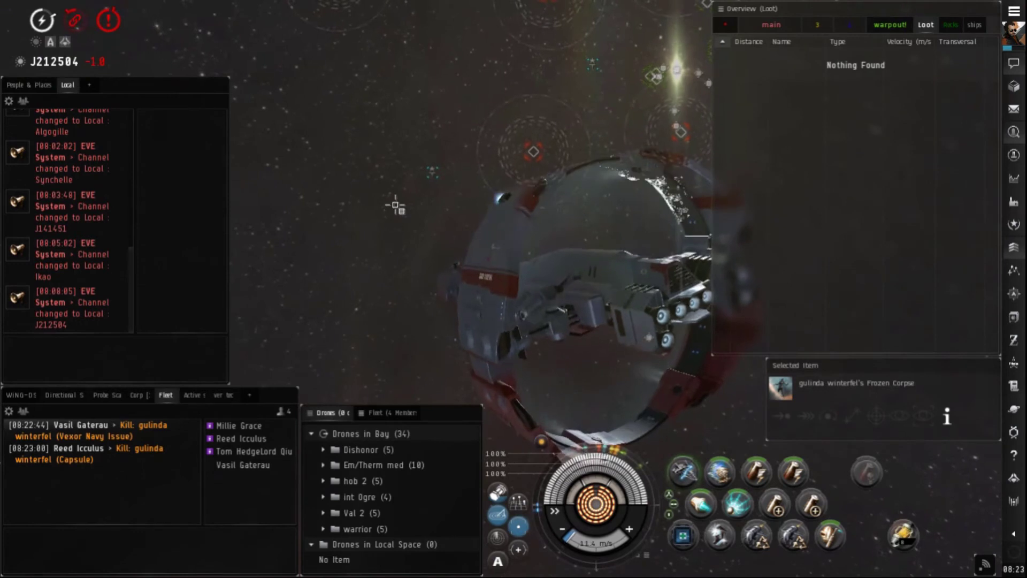